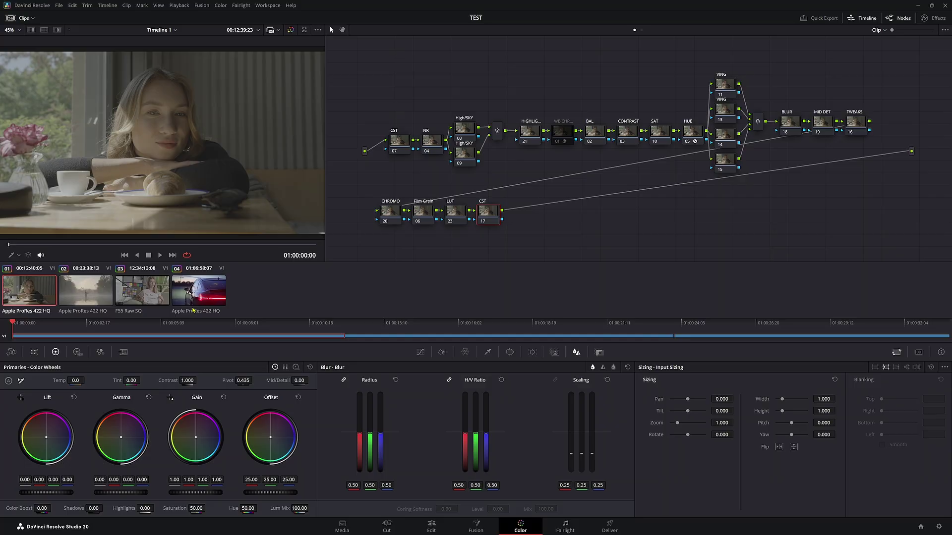
- Select clip 03, the F55 Raw SQ shot, in the clips strip after briefly picking clip 04
{"action": "left_click", "coordinate": [202, 310]}
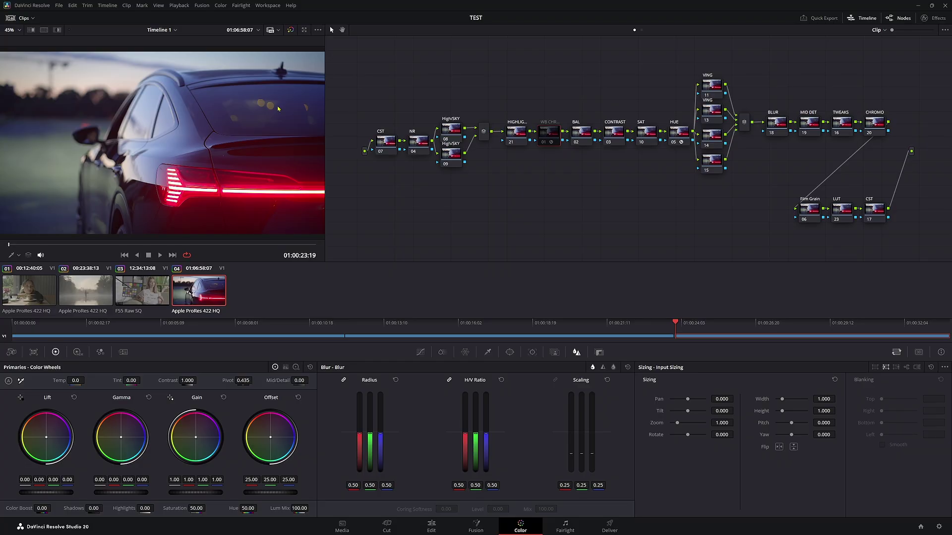
{"action": "left_click", "coordinate": [134, 296]}
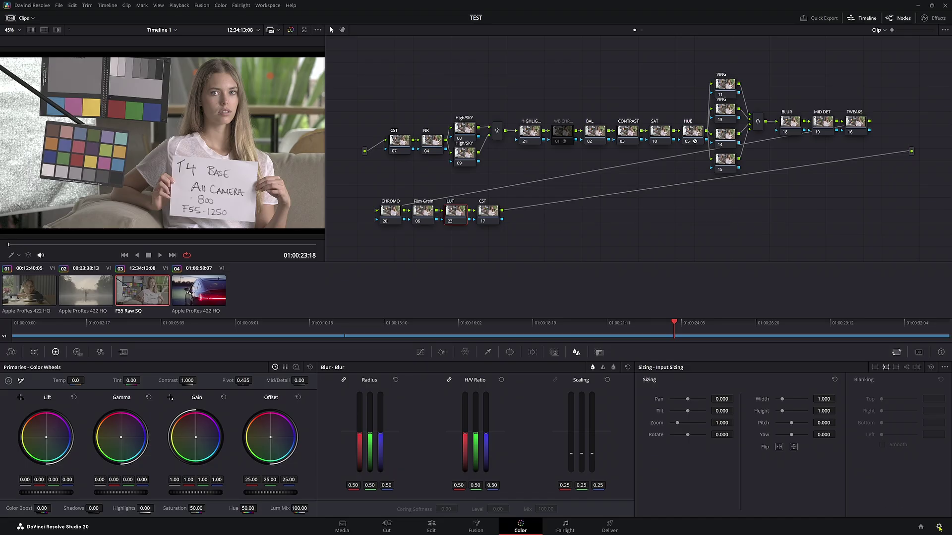
- In the Camera Raw project settings, keep Sony RAW decoding set to Project
{"action": "left_click", "coordinate": [938, 527]}
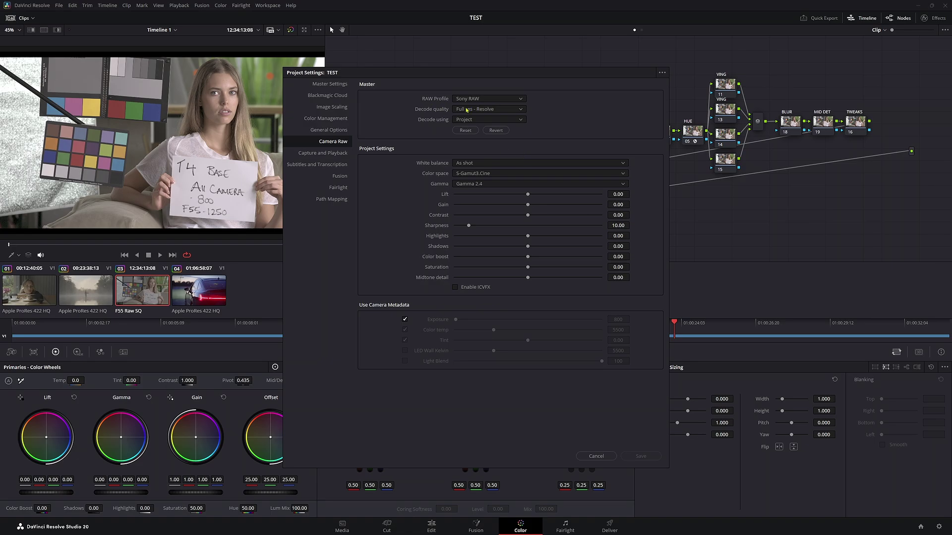
{"action": "left_click", "coordinate": [484, 120]}
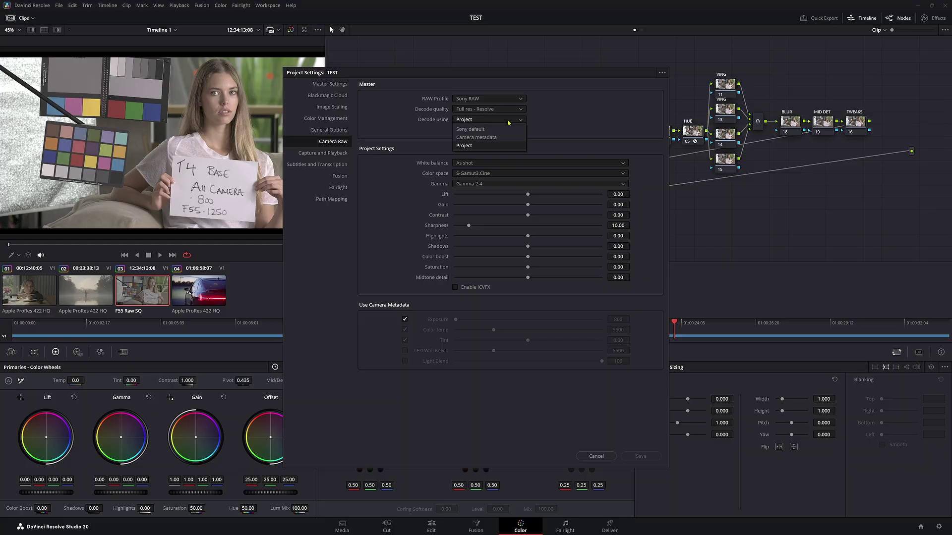
{"action": "left_click", "coordinate": [480, 120]}
{"action": "left_click", "coordinate": [481, 121]}
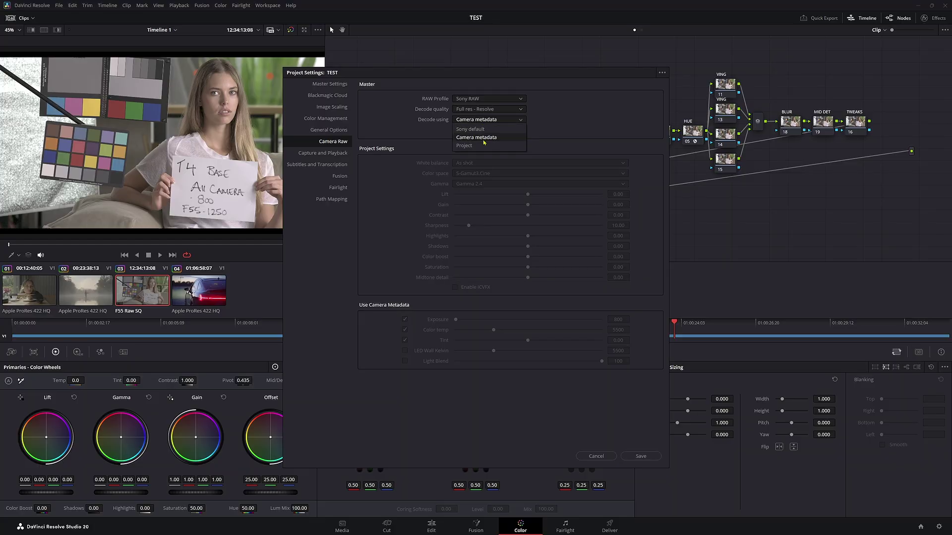
{"action": "left_click", "coordinate": [471, 141]}
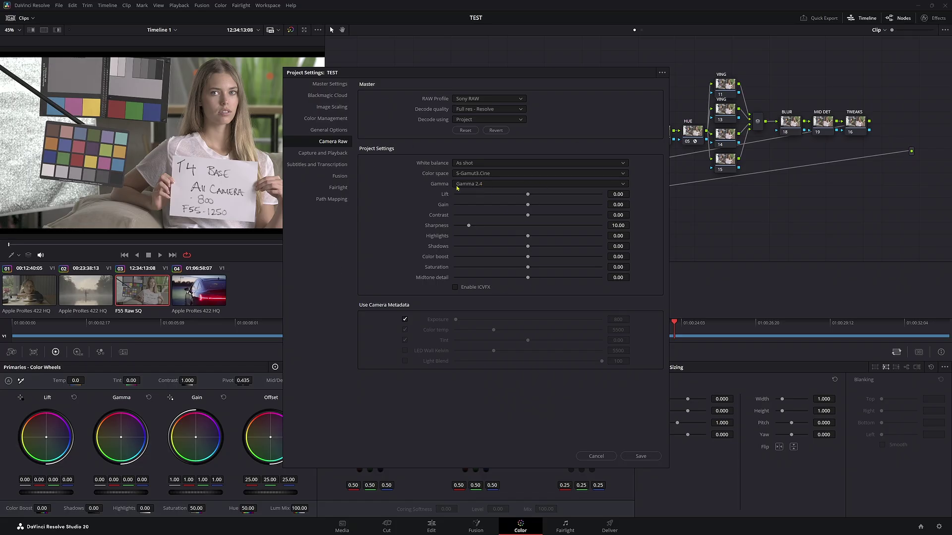
- Set the raw gamma to SLog3, leaving exposure on the camera metadata
{"action": "left_click", "coordinate": [501, 186]}
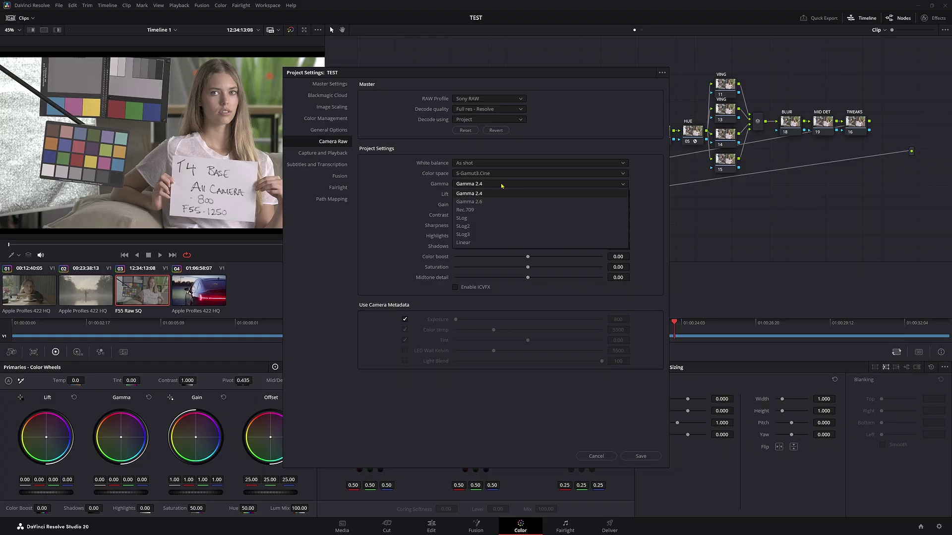
{"action": "left_click", "coordinate": [491, 234]}
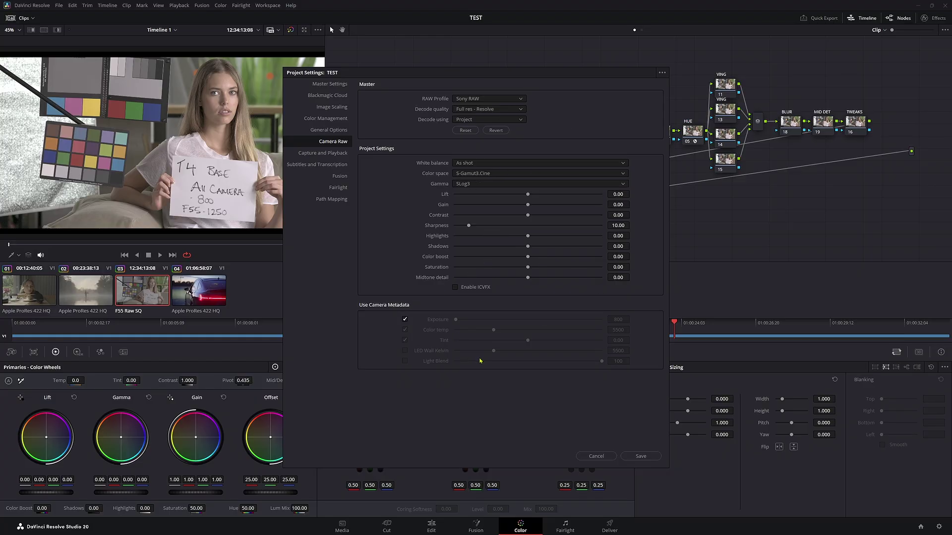
{"action": "left_click", "coordinate": [405, 320]}
{"action": "left_click", "coordinate": [405, 320]}
- Set timeline color space to DaVinci WG/Intermediate and output to Rec.709 Gamma 2.4, then save
{"action": "left_click", "coordinate": [337, 122]}
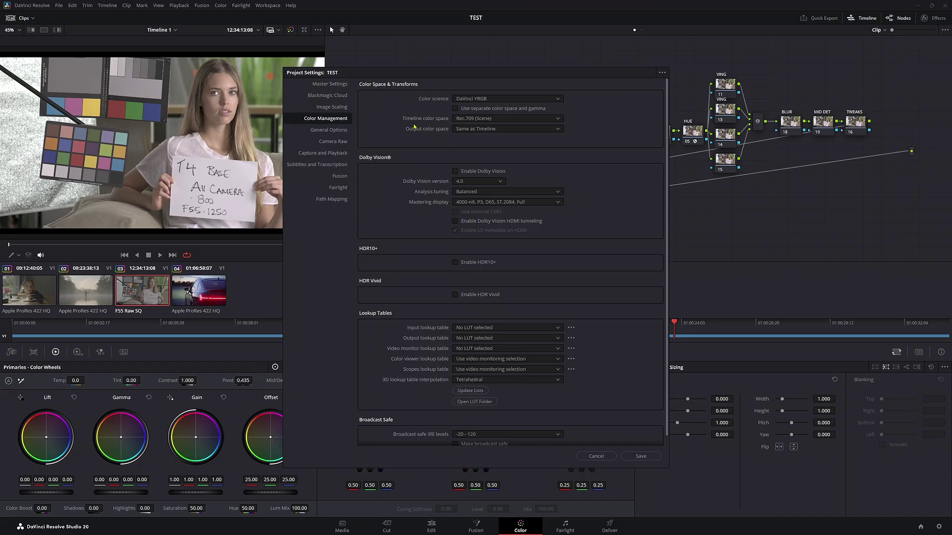
{"action": "left_click", "coordinate": [473, 119]}
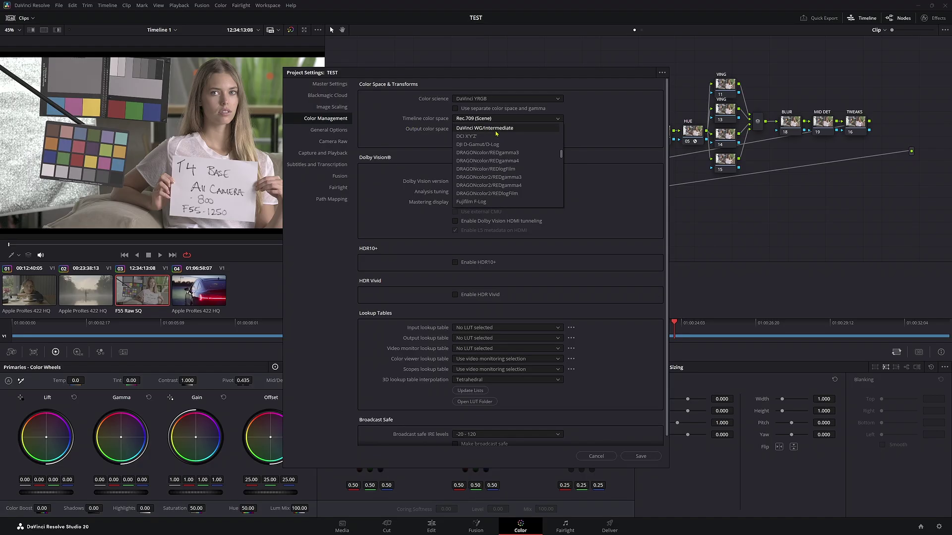
{"action": "left_click", "coordinate": [496, 128]}
{"action": "left_click", "coordinate": [514, 130]}
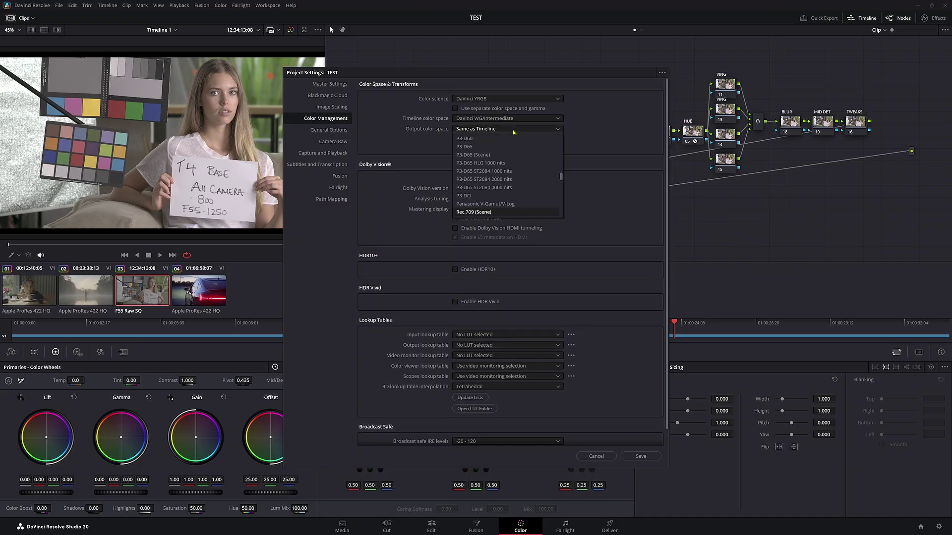
{"action": "scroll", "coordinate": [515, 168], "scroll_direction": "down", "scroll_amount": 2}
{"action": "left_click", "coordinate": [515, 179]}
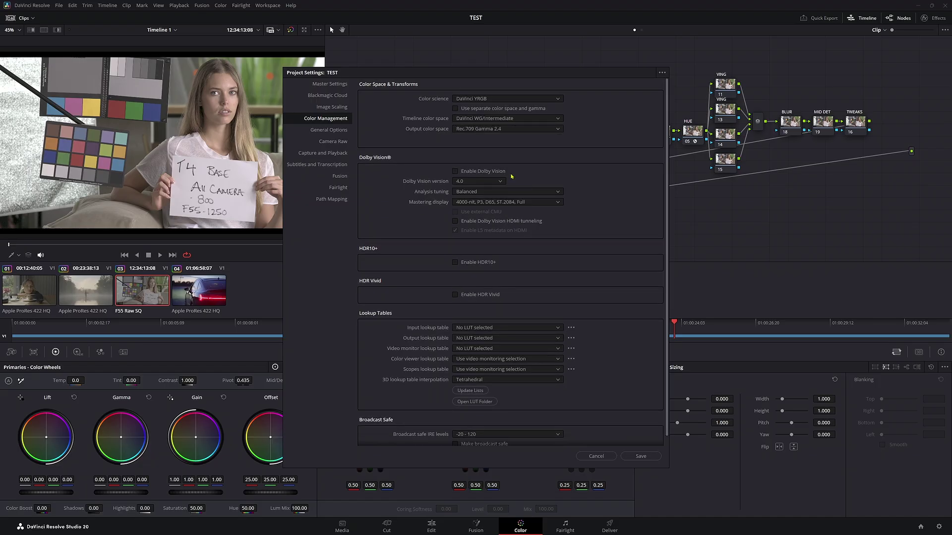
{"action": "left_click_drag", "start_coordinate": [422, 77], "coordinate": [441, 59]}
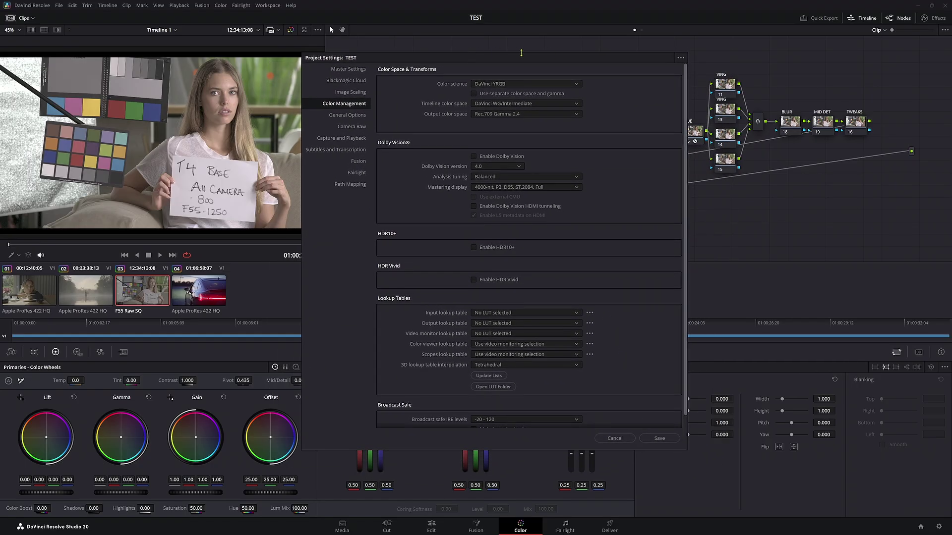
{"action": "key", "text": "Return"}
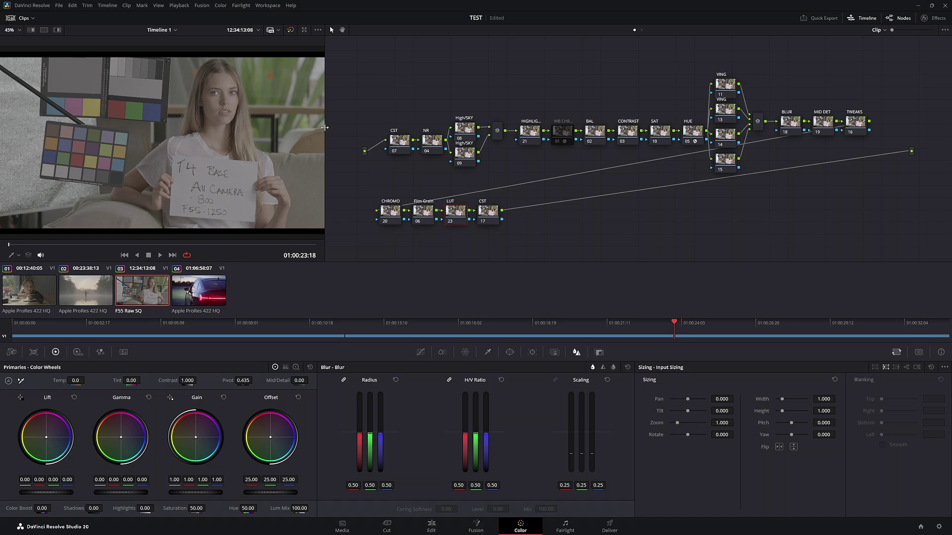
- Resize the viewer and drop Color Space Transform from the Effects library onto node 07
{"action": "left_click_drag", "start_coordinate": [324, 130], "coordinate": [595, 132]}
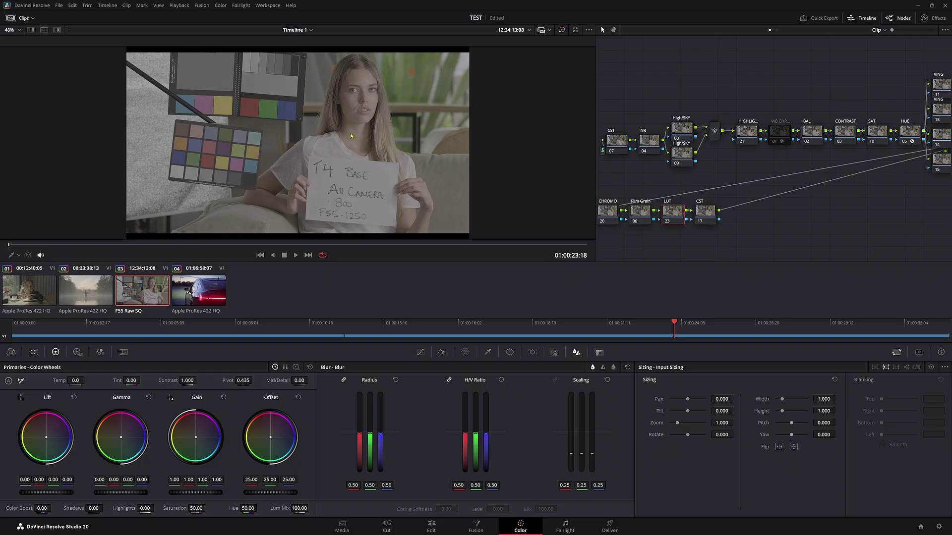
{"action": "left_click_drag", "start_coordinate": [596, 102], "coordinate": [395, 102]}
{"action": "left_click_drag", "start_coordinate": [456, 144], "coordinate": [453, 126]}
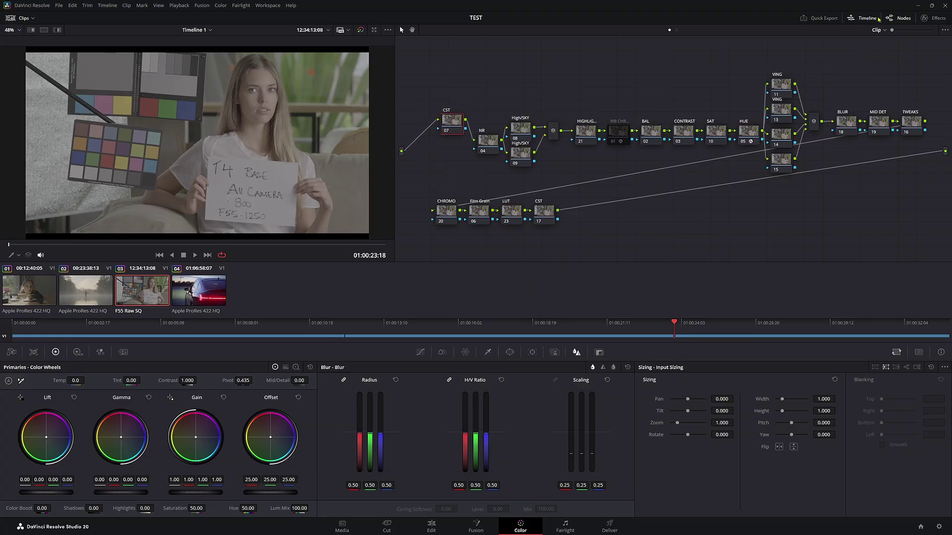
{"action": "left_click", "coordinate": [933, 20]}
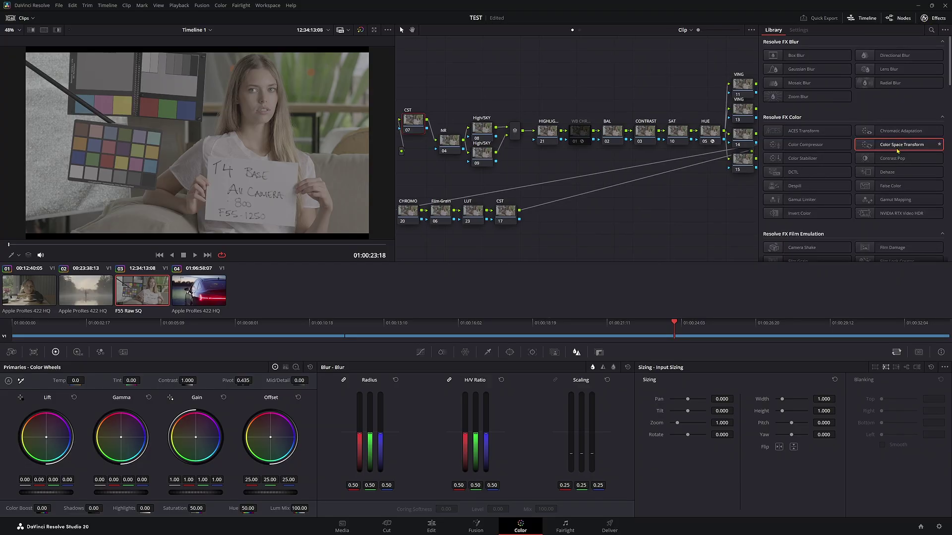
{"action": "left_click_drag", "start_coordinate": [897, 145], "coordinate": [415, 121]}
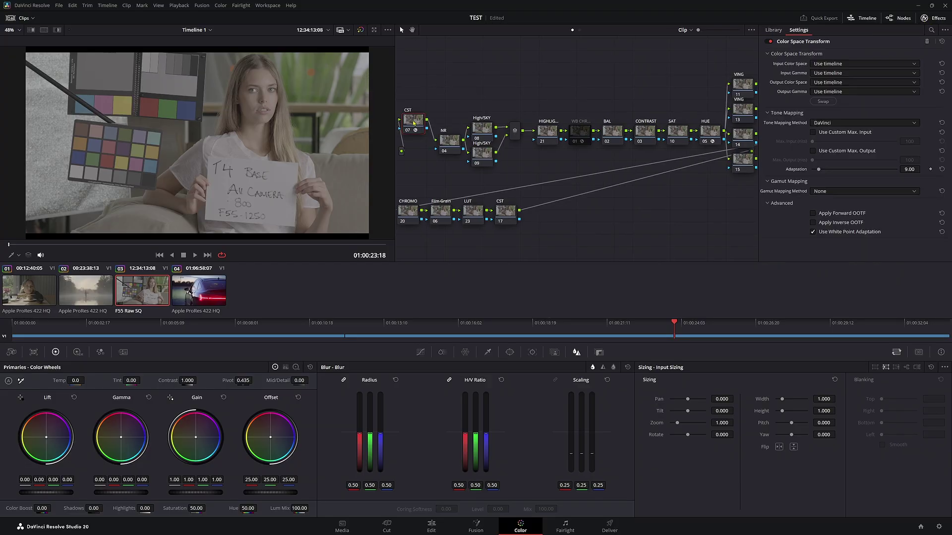
- Set the CST input to Sony S-Gamut3.Cine color space with Sony S-Log3 gamma
{"action": "left_click", "coordinate": [864, 64]}
{"action": "scroll", "coordinate": [841, 125], "scroll_direction": "down", "scroll_amount": 10}
{"action": "left_click", "coordinate": [466, 185]}
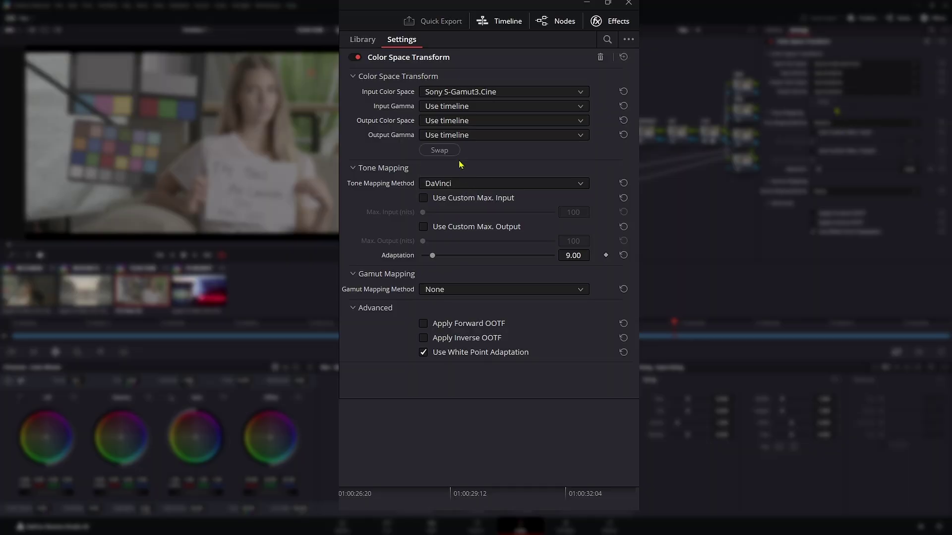
{"action": "left_click", "coordinate": [475, 106]}
{"action": "key", "text": "s"}
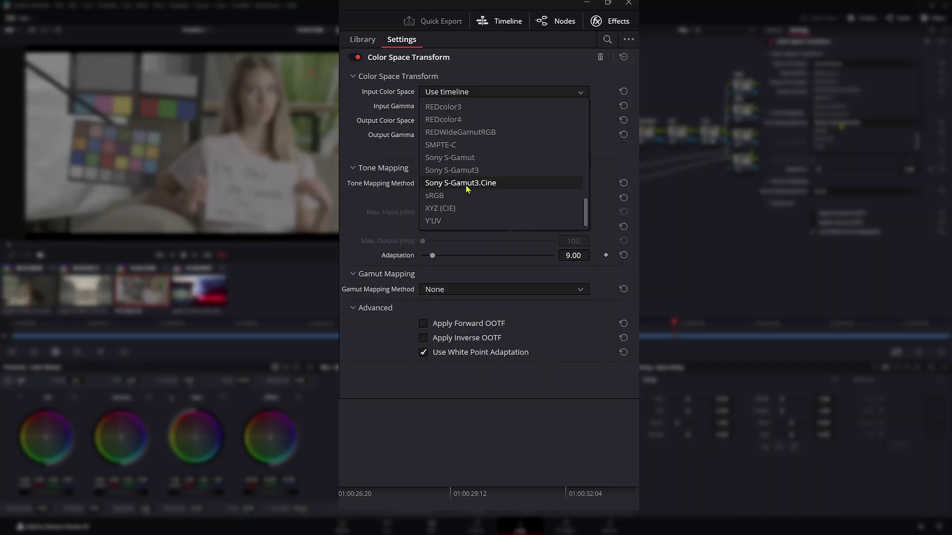
{"action": "left_click", "coordinate": [467, 183]}
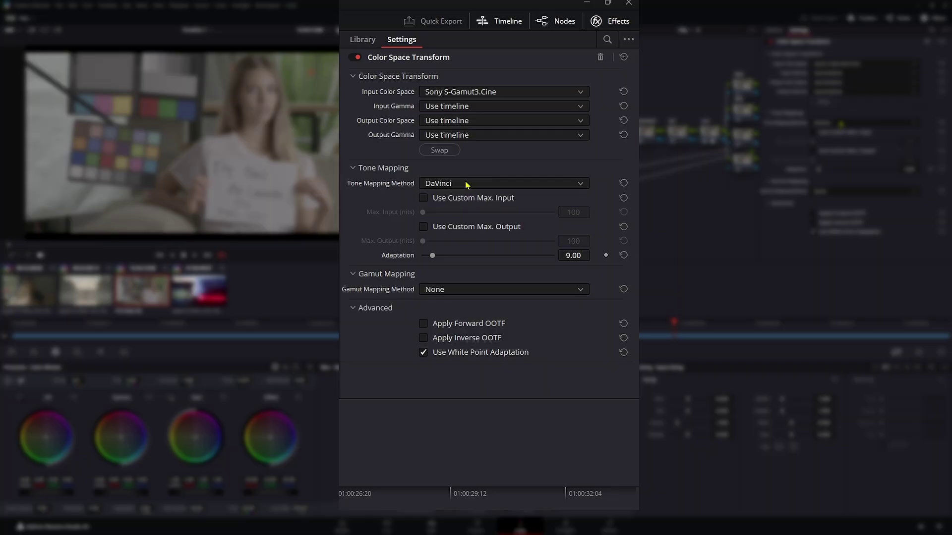
{"action": "left_click", "coordinate": [475, 106]}
{"action": "key", "text": "s"}
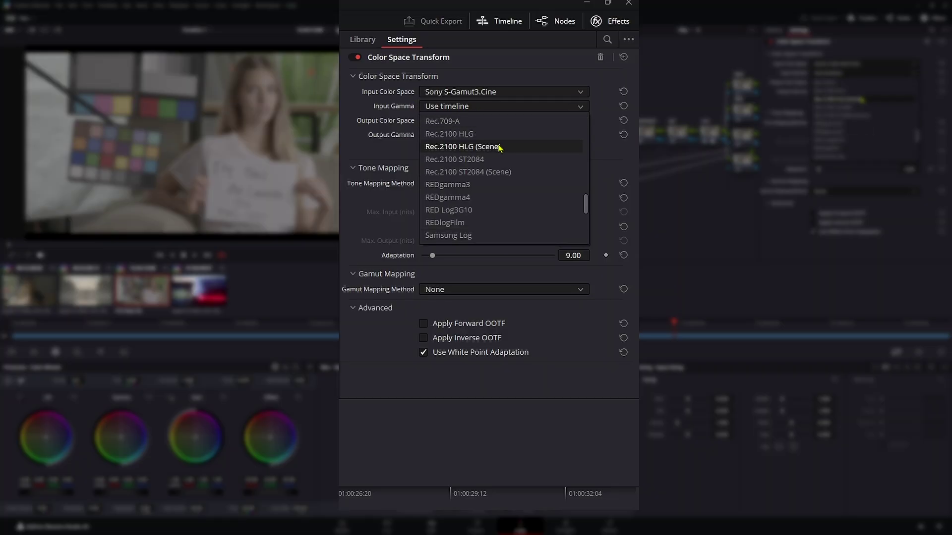
{"action": "scroll", "coordinate": [496, 147], "scroll_direction": "down", "scroll_amount": 3}
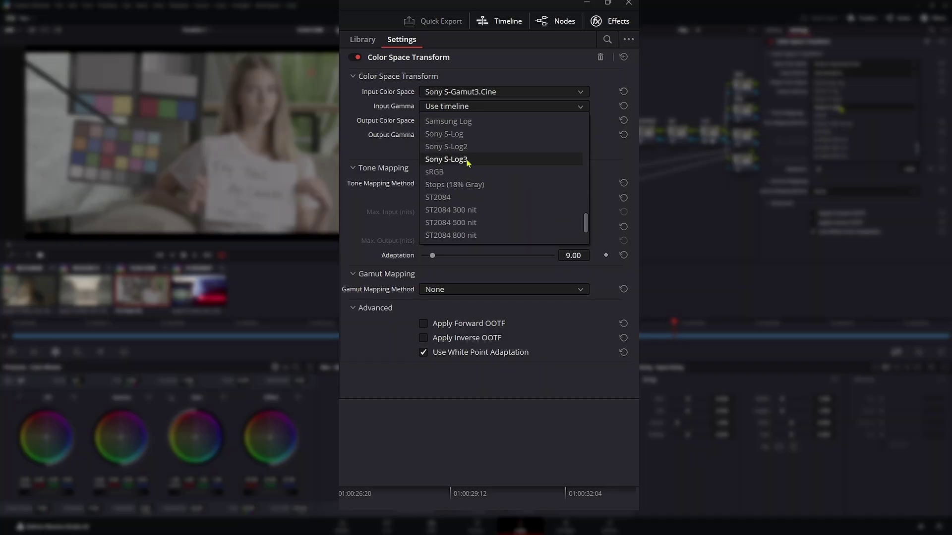
{"action": "left_click", "coordinate": [468, 160]}
- Set the CST output to DaVinci Wide Gamut / DaVinci Intermediate with tone mapping None
{"action": "left_click", "coordinate": [452, 126]}
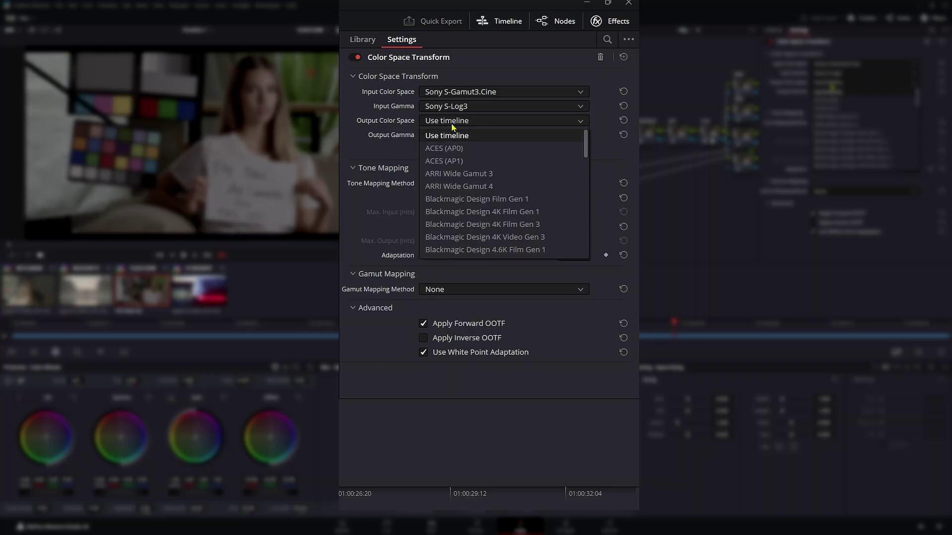
{"action": "scroll", "coordinate": [476, 223], "scroll_direction": "down", "scroll_amount": 5}
{"action": "left_click", "coordinate": [461, 250]}
{"action": "left_click", "coordinate": [453, 135]}
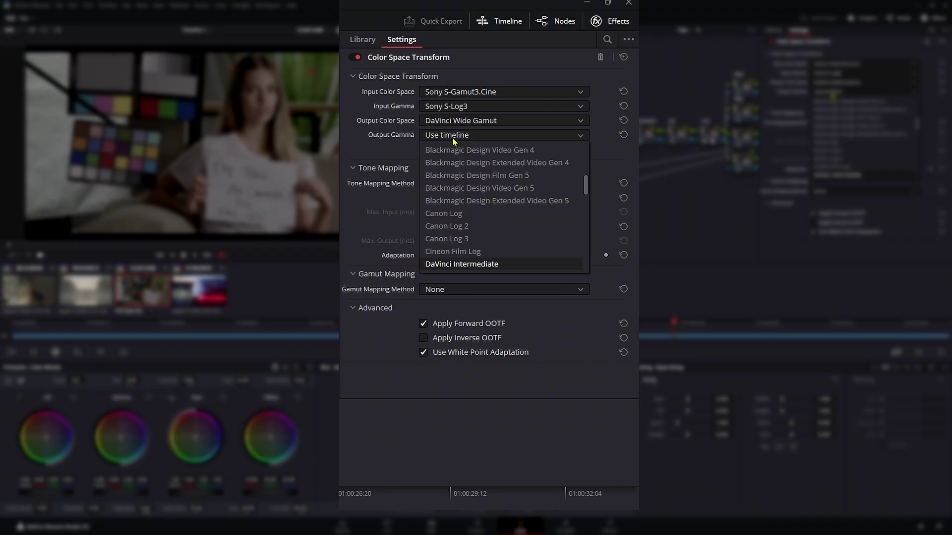
{"action": "left_click", "coordinate": [439, 264]}
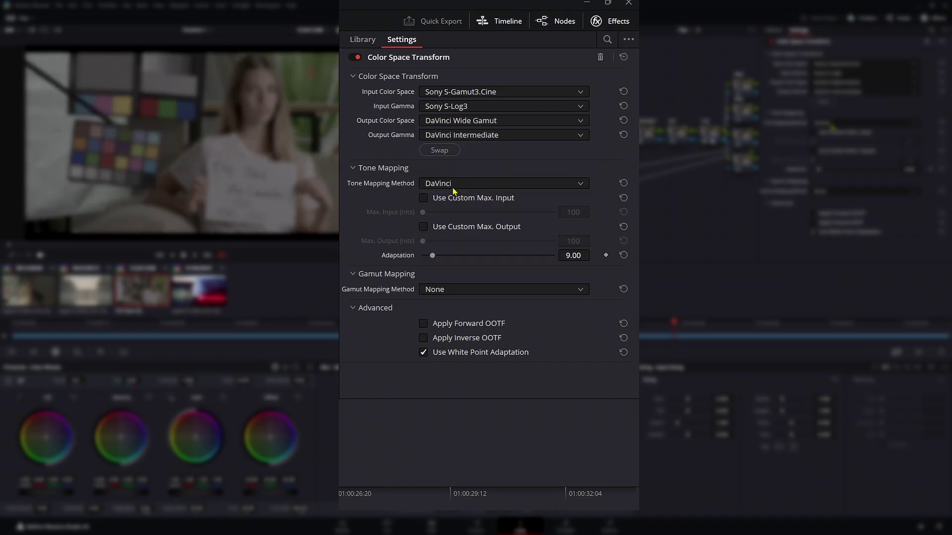
{"action": "left_click", "coordinate": [452, 186]}
{"action": "left_click", "coordinate": [449, 198]}
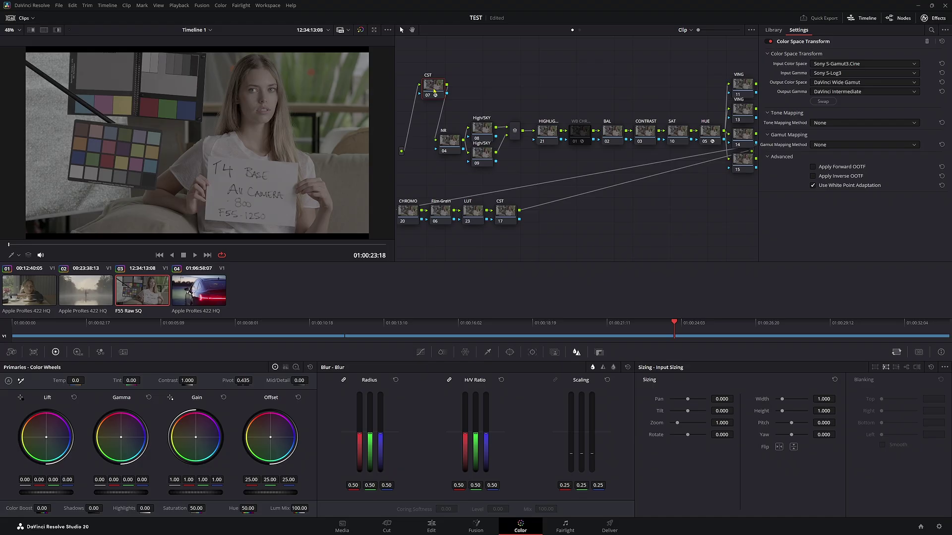
- Move CST node 17 to the right and swap its transform's input and output spaces
{"action": "left_click_drag", "start_coordinate": [513, 217], "coordinate": [576, 219]}
{"action": "left_click_drag", "start_coordinate": [505, 217], "coordinate": [572, 219]}
{"action": "left_click", "coordinate": [925, 18]}
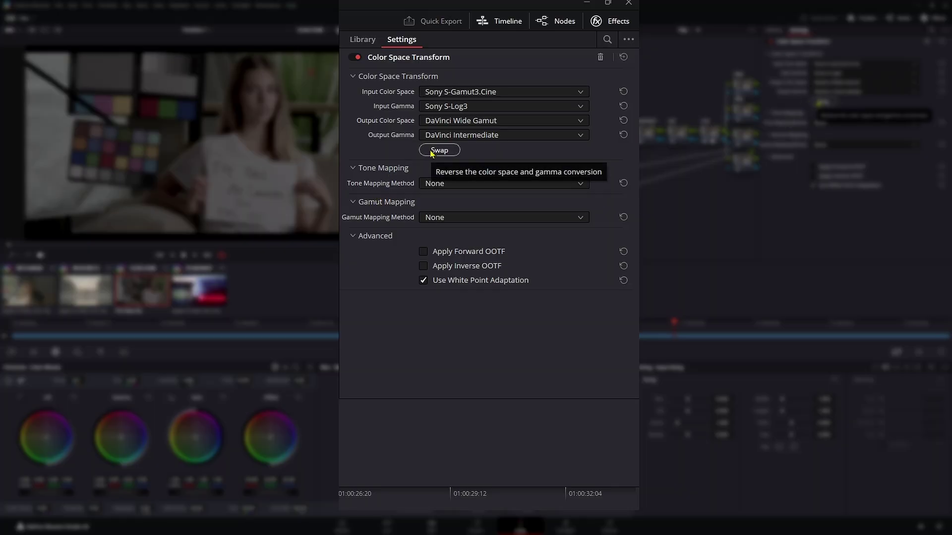
{"action": "left_click", "coordinate": [432, 152]}
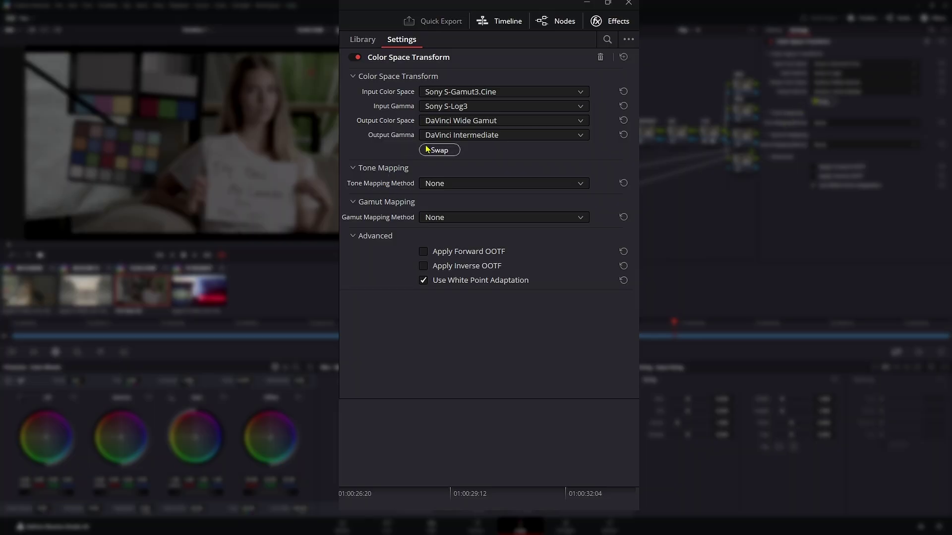
{"action": "left_click", "coordinate": [432, 151]}
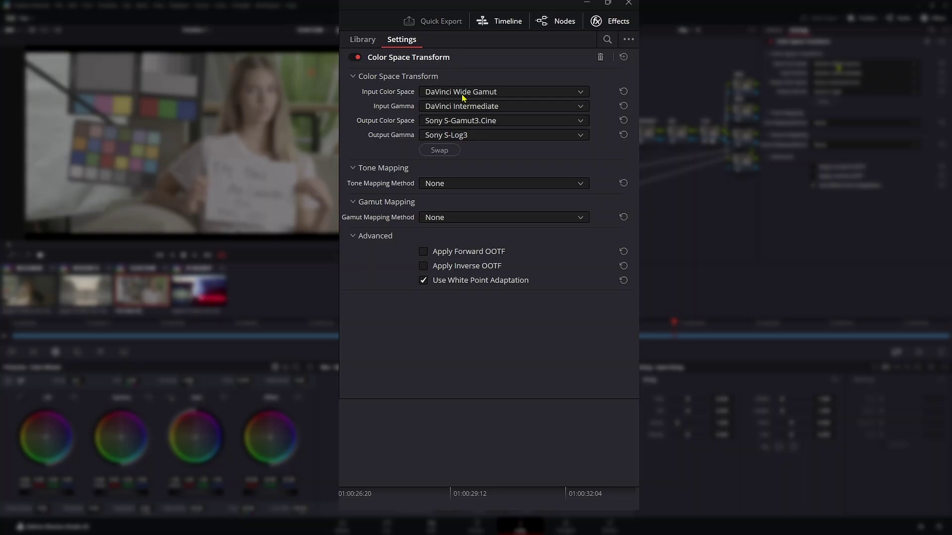
- Set node 17's output color space to Rec.709 and output gamma to Gamma 2.4
{"action": "left_click", "coordinate": [461, 122]}
{"action": "scroll", "coordinate": [457, 136], "scroll_direction": "up", "scroll_amount": 1}
{"action": "left_click", "coordinate": [457, 136]}
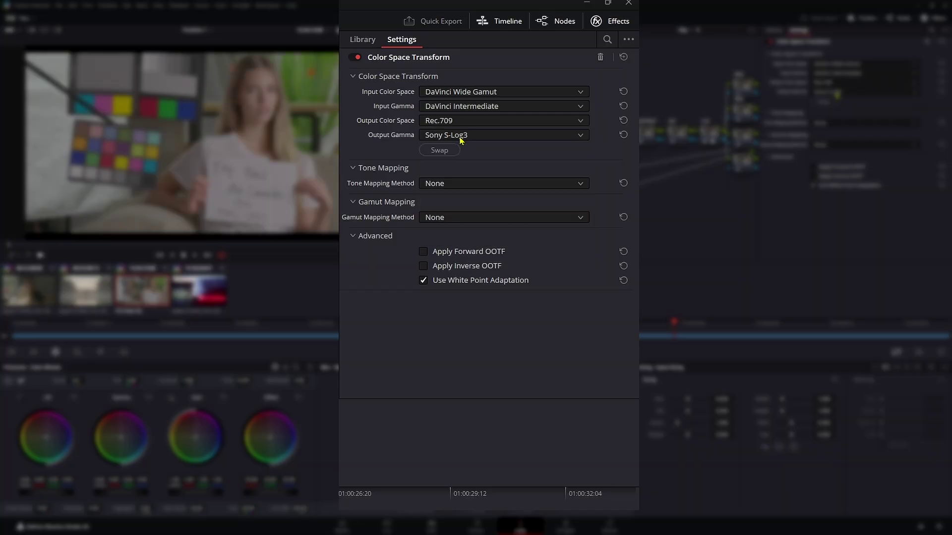
{"action": "left_click", "coordinate": [461, 135]}
{"action": "scroll", "coordinate": [463, 143], "scroll_direction": "up", "scroll_amount": 5}
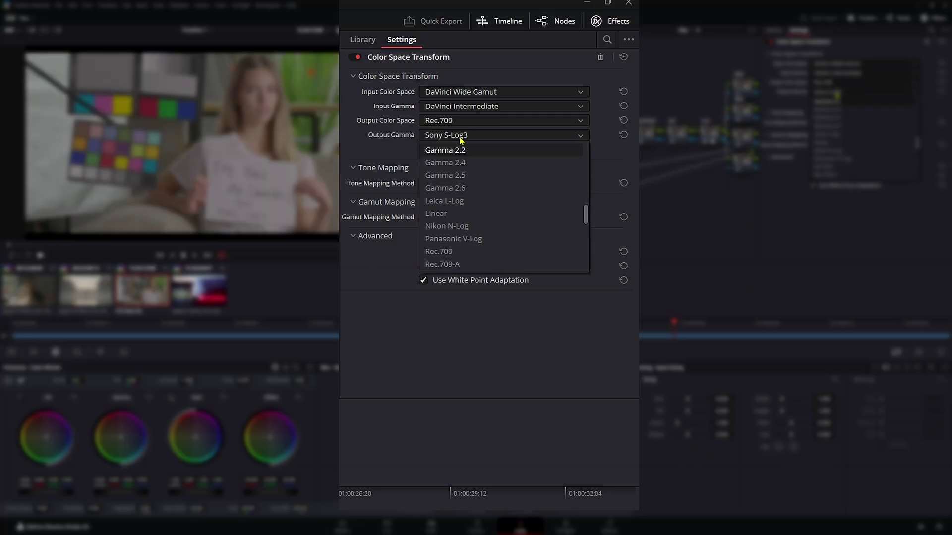
{"action": "left_click", "coordinate": [470, 169]}
{"action": "left_click", "coordinate": [454, 184]}
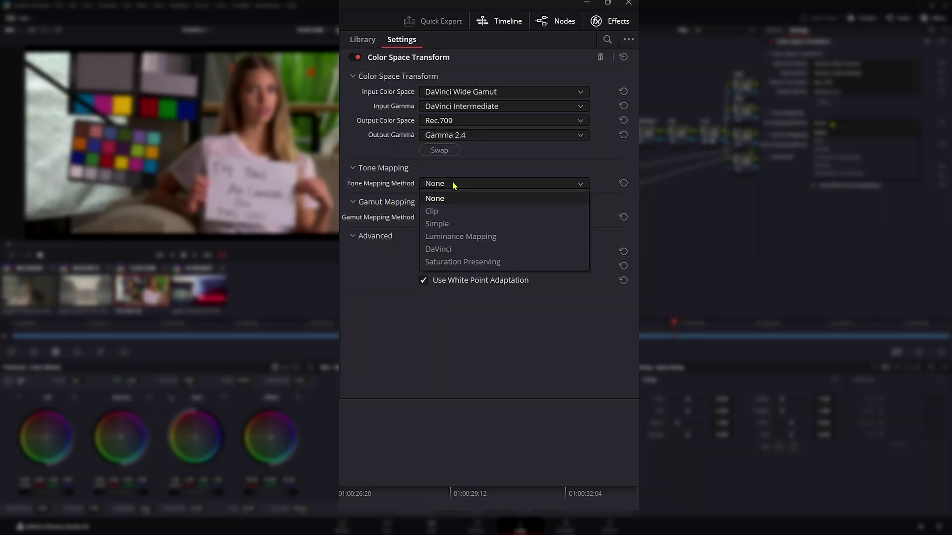
- Use Luminance Mapping with 10000-nit max input, custom max output, and Saturation Compression gamut mapping
{"action": "left_click", "coordinate": [461, 237]}
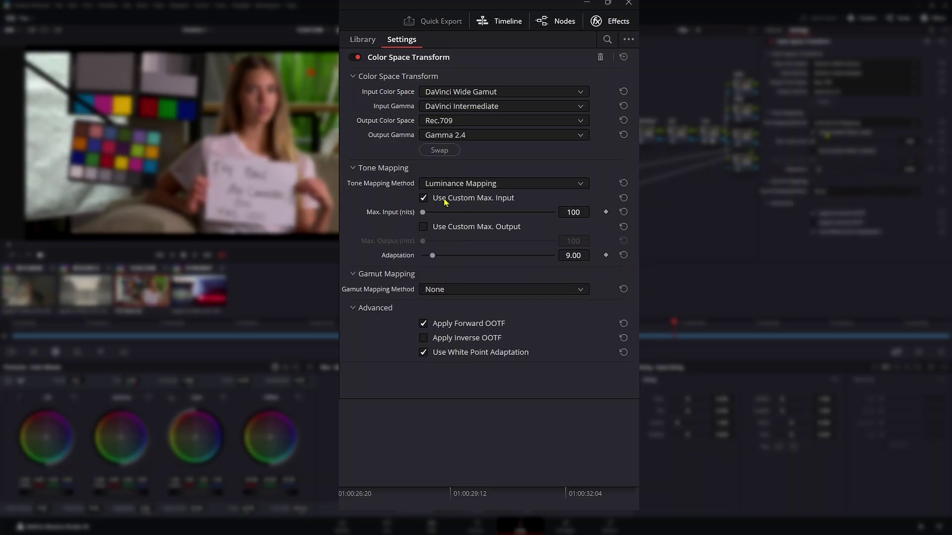
{"action": "left_click_drag", "start_coordinate": [439, 213], "coordinate": [620, 214]}
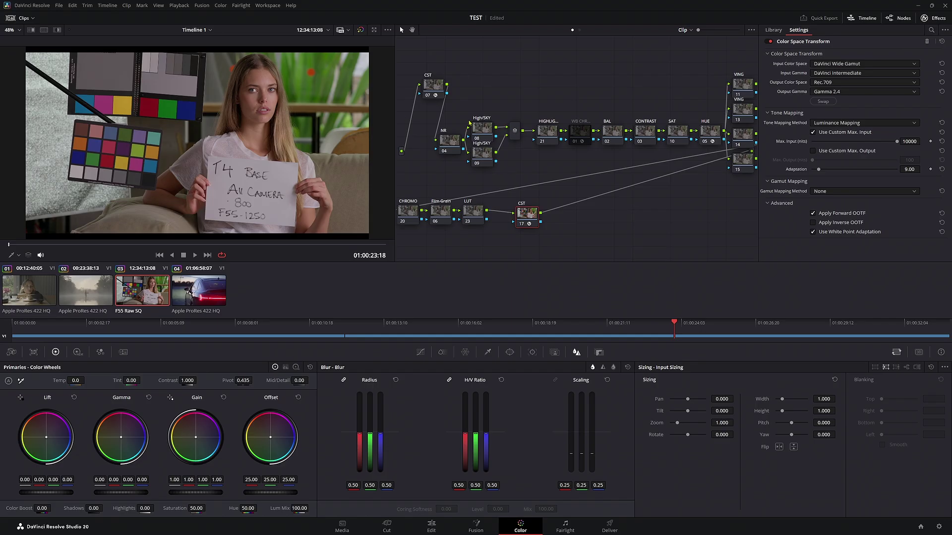
{"action": "left_click_drag", "start_coordinate": [909, 141], "coordinate": [266, 112]}
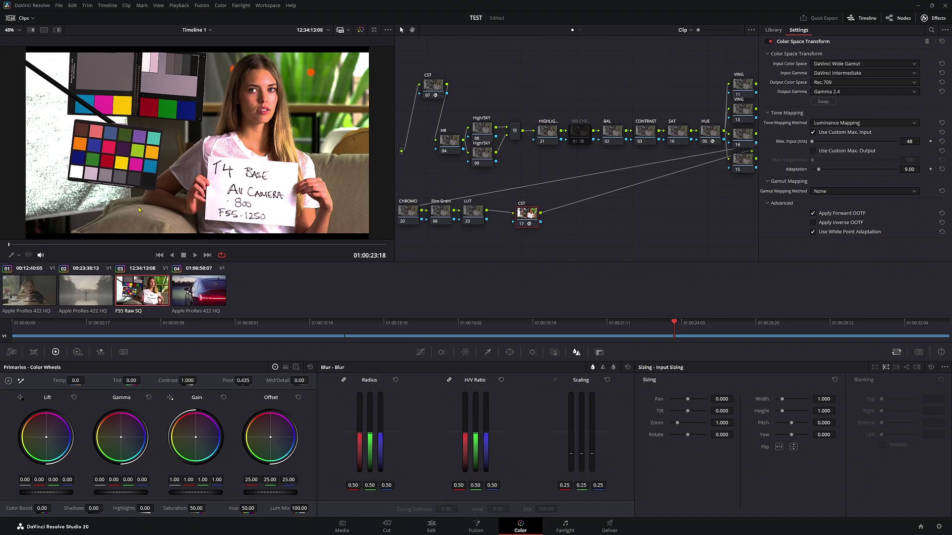
{"action": "key", "text": "ctrl+z"}
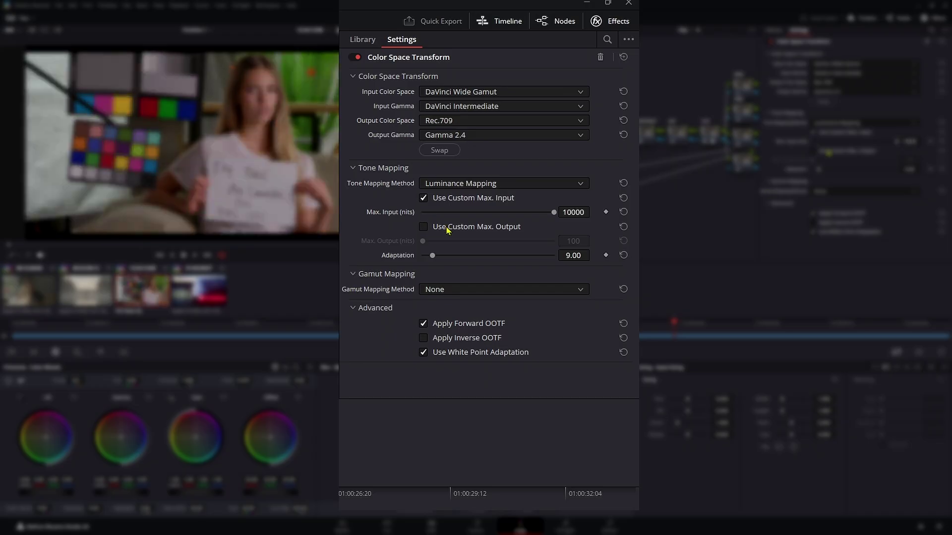
{"action": "left_click", "coordinate": [447, 227]}
{"action": "left_click", "coordinate": [448, 230]}
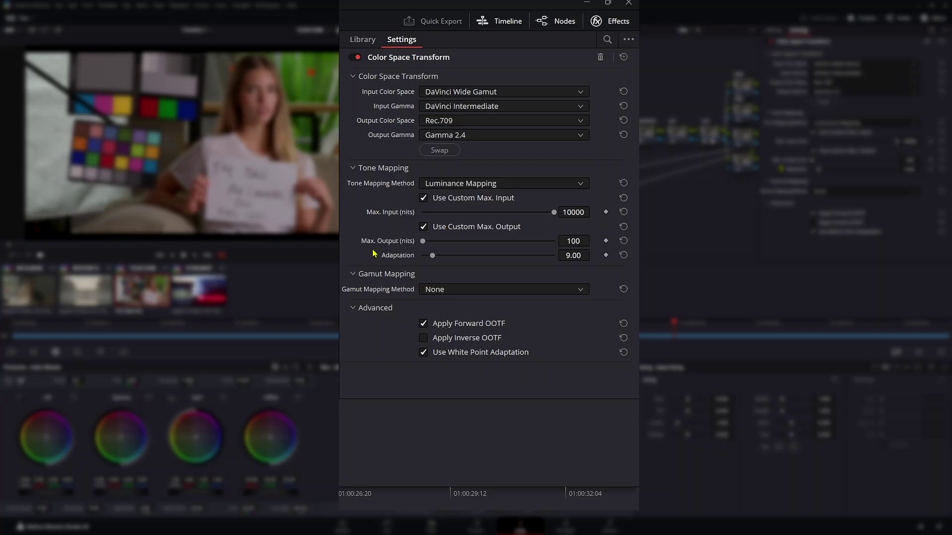
{"action": "left_click", "coordinate": [458, 292]}
{"action": "left_click", "coordinate": [461, 318]}
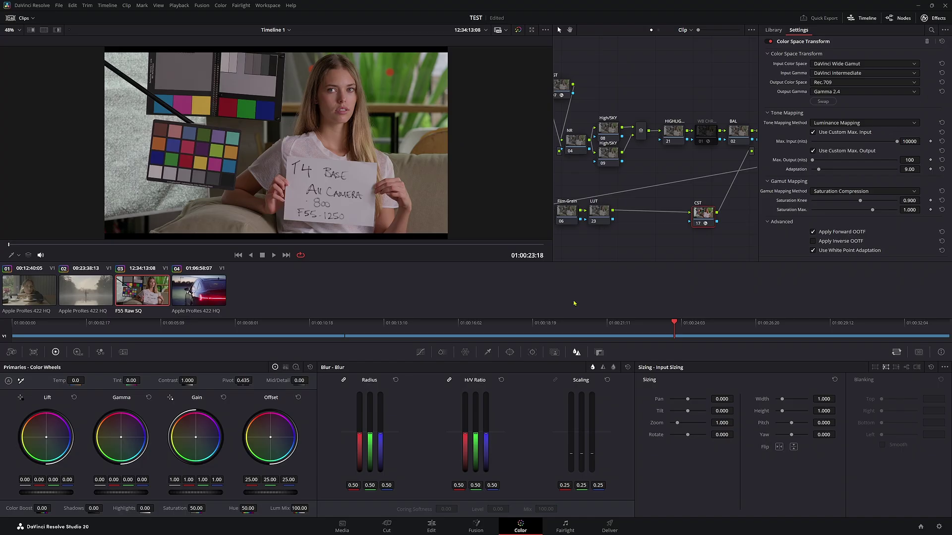
{"action": "left_click", "coordinate": [939, 527]}
{"action": "left_click_drag", "start_coordinate": [488, 69], "coordinate": [641, 58]}
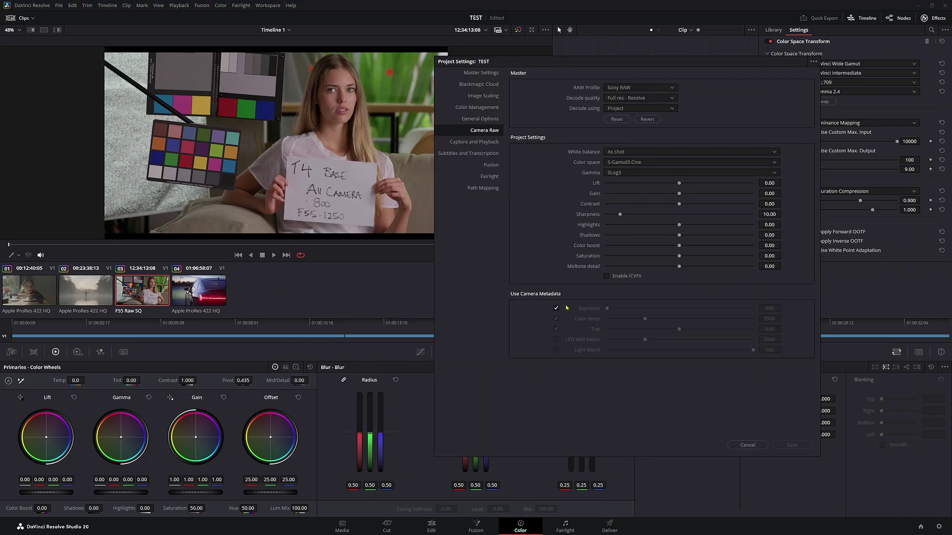
{"action": "left_click", "coordinate": [556, 308]}
{"action": "left_click", "coordinate": [792, 445]}
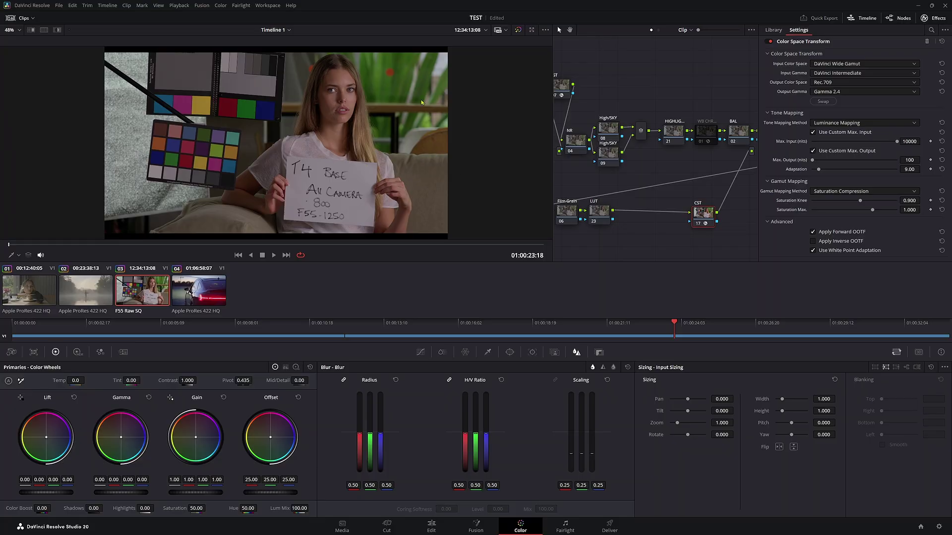
{"action": "left_click", "coordinate": [939, 527]}
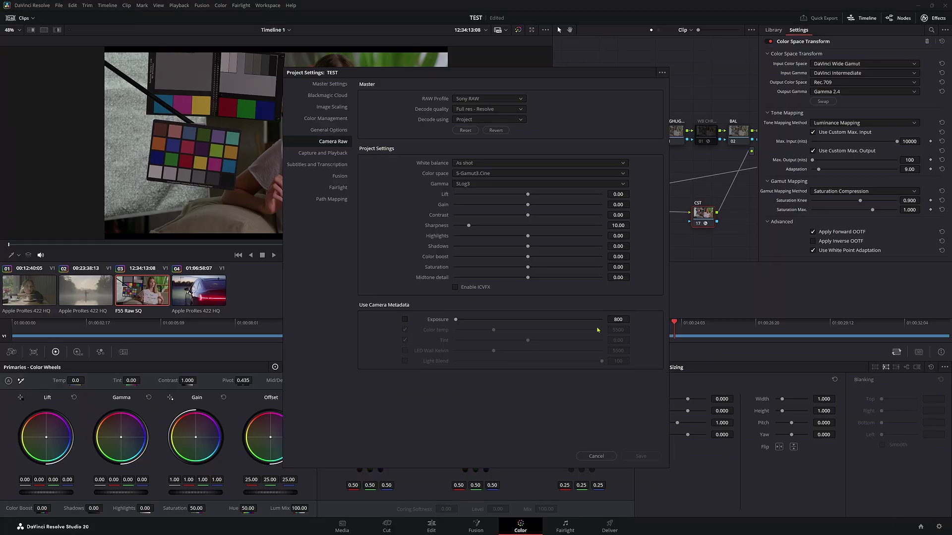
{"action": "left_click", "coordinate": [405, 320]}
{"action": "left_click", "coordinate": [641, 456]}
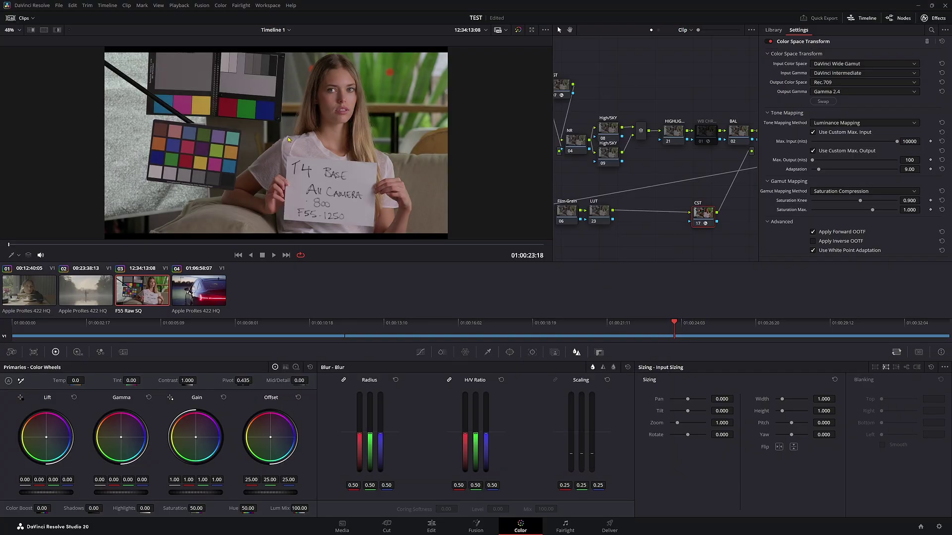
- Hide the Effects Library and land on clip 01, the woman at the table, showing its CST settings
{"action": "left_click", "coordinate": [76, 268]}
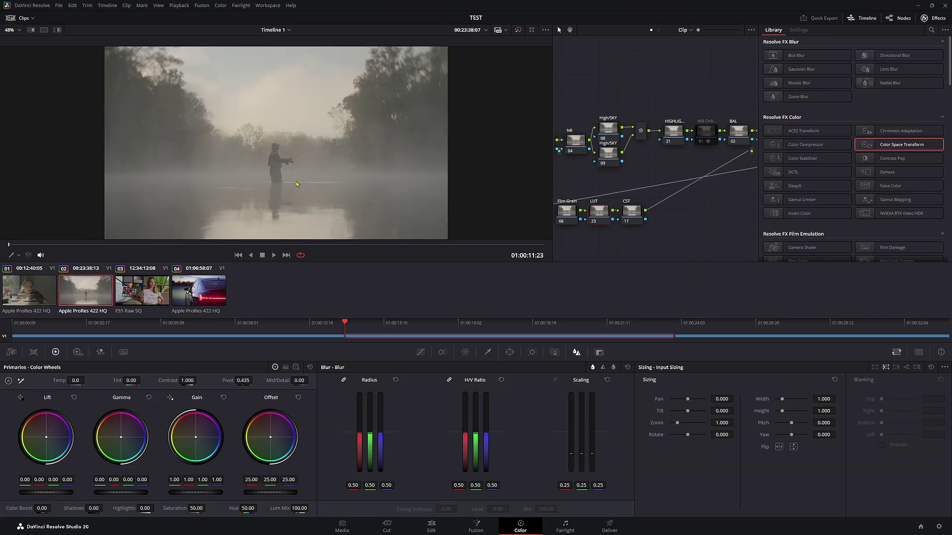
{"action": "key", "text": "ctrl+shift+e"}
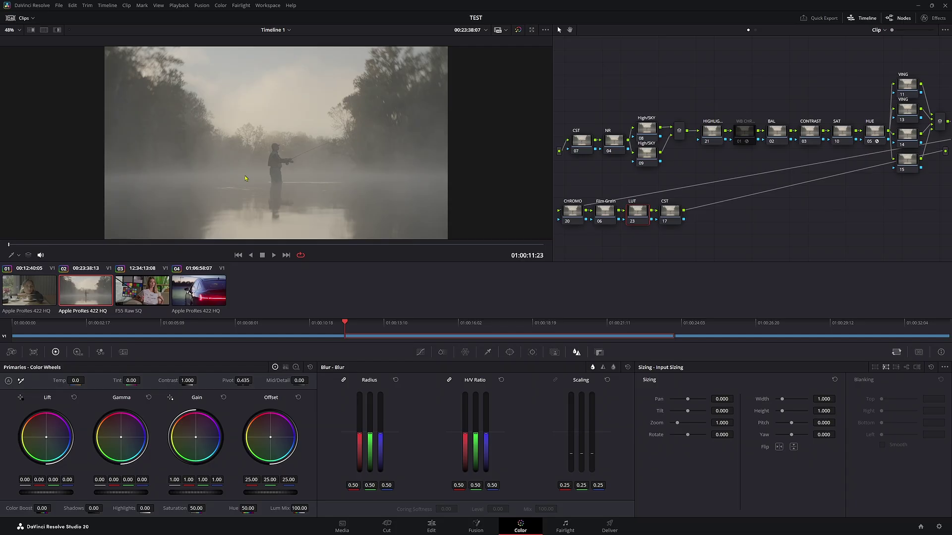
{"action": "scroll", "coordinate": [257, 170], "scroll_direction": "down", "scroll_amount": 1}
{"action": "left_click", "coordinate": [138, 292]}
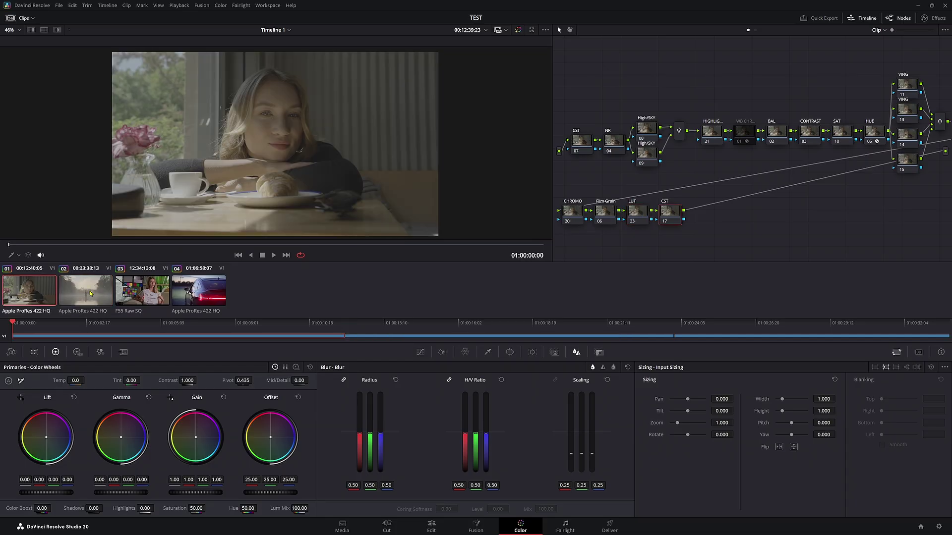
{"action": "left_click", "coordinate": [90, 295]}
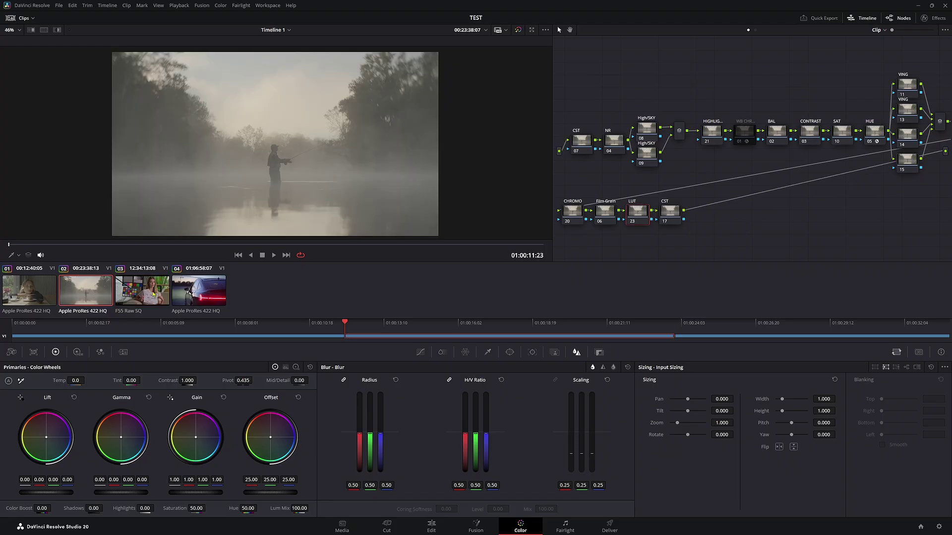
{"action": "key", "text": "Up"}
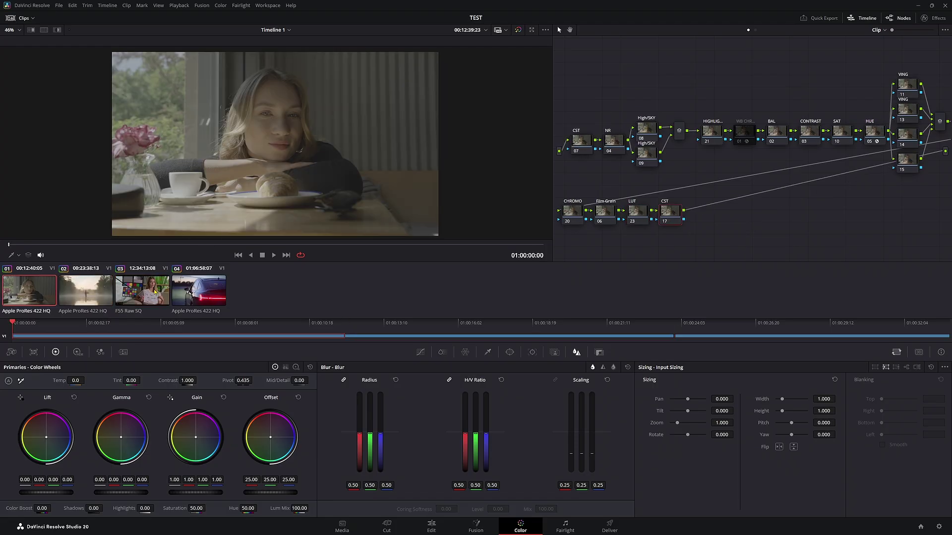
{"action": "left_click", "coordinate": [124, 247]}
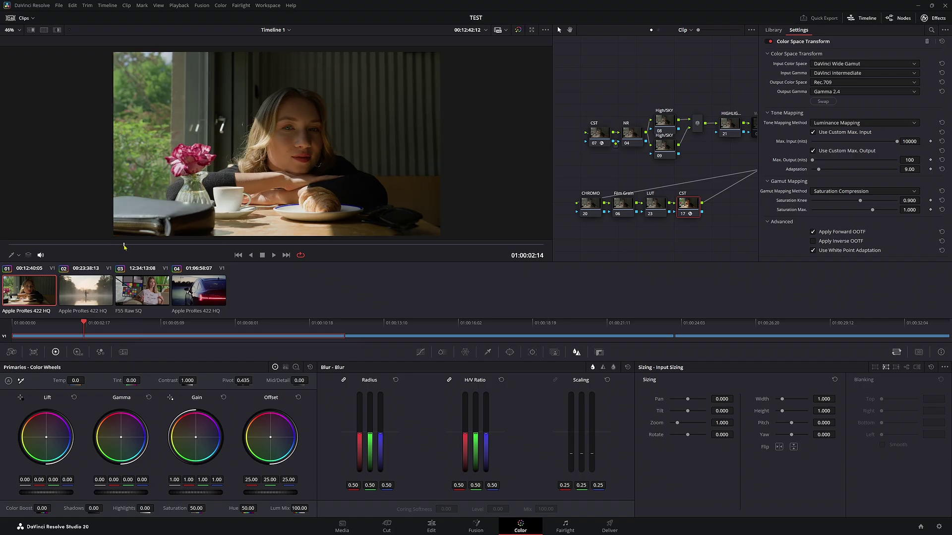
- Close the settings panel, check the Timeline node graph, and disable clip 01's CST node with Ctrl+D
{"action": "left_click", "coordinate": [925, 18]}
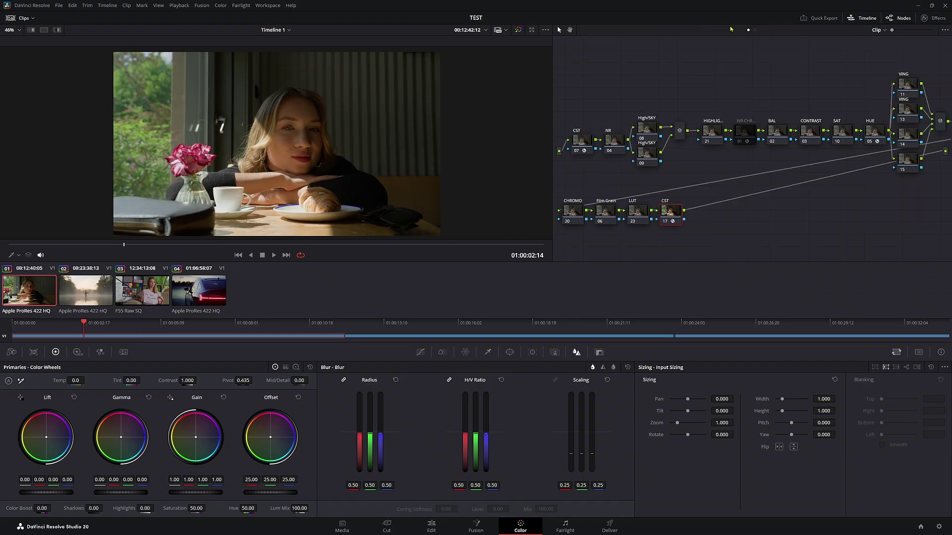
{"action": "left_click", "coordinate": [756, 30]}
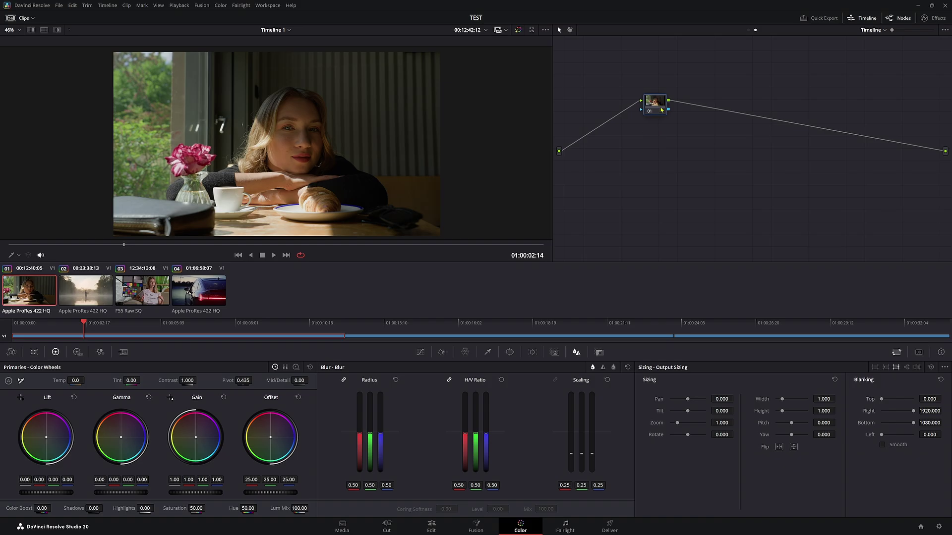
{"action": "key", "text": "Down"}
{"action": "key", "text": "Up"}
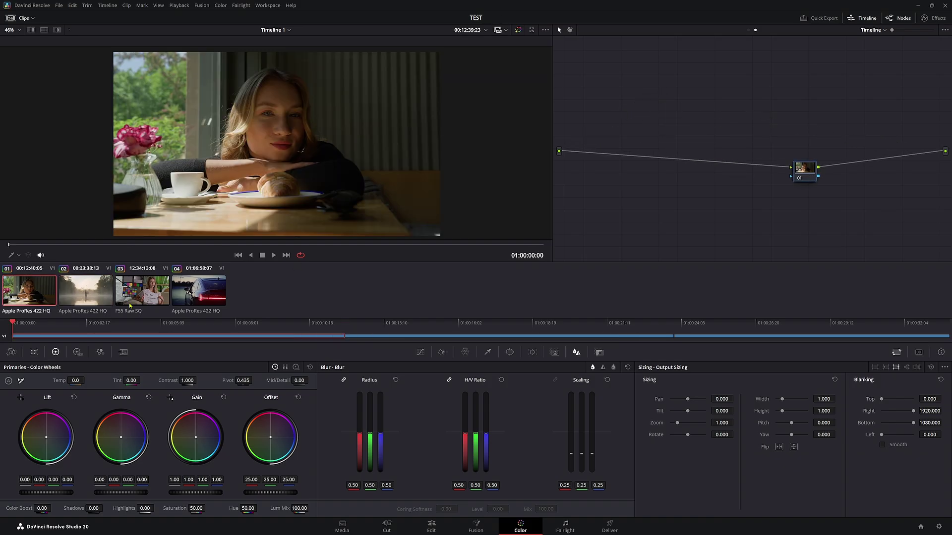
{"action": "left_click", "coordinate": [748, 29]}
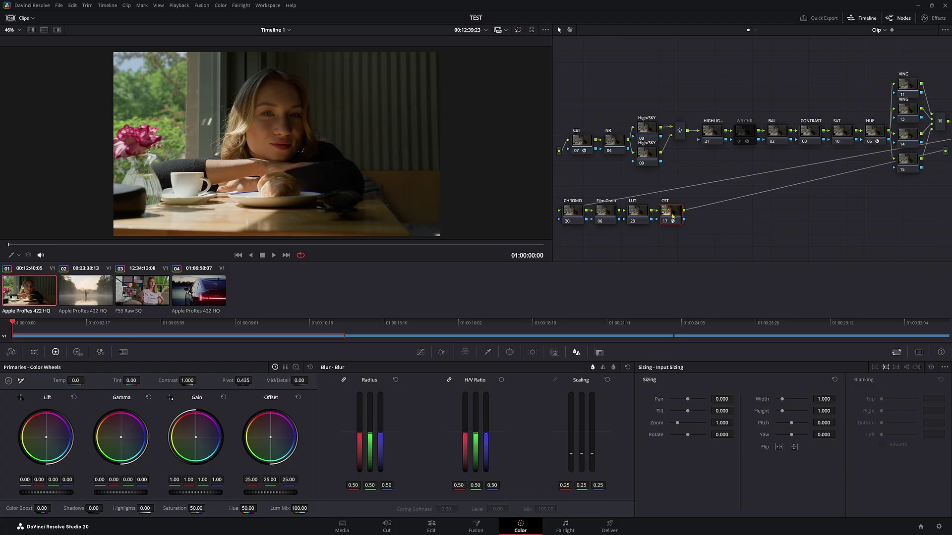
{"action": "key", "text": "ctrl+d"}
- Step through clips 02–04, switching between Clip and Timeline node graphs, ending on clip 01
{"action": "key", "text": "Down"}
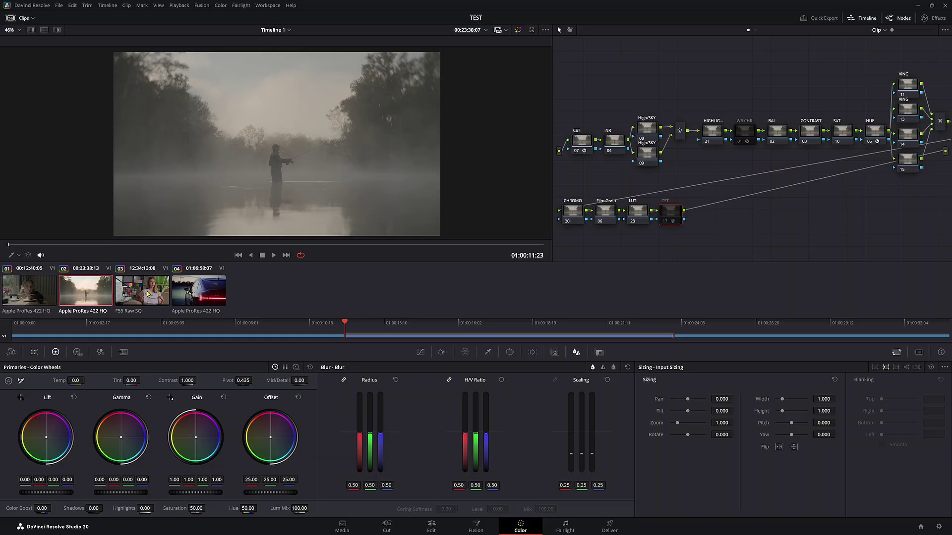
{"action": "key", "text": "Down"}
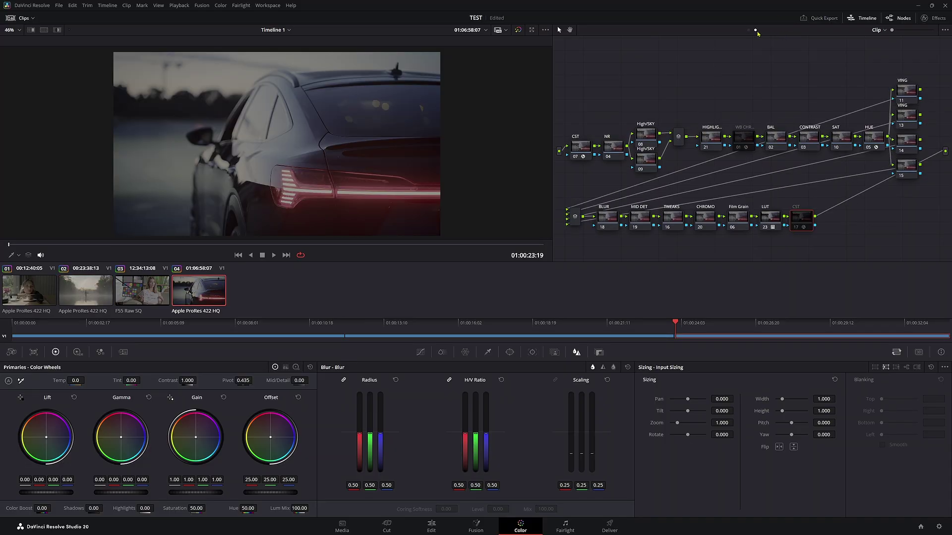
{"action": "left_click", "coordinate": [755, 30]}
{"action": "key", "text": "Up"}
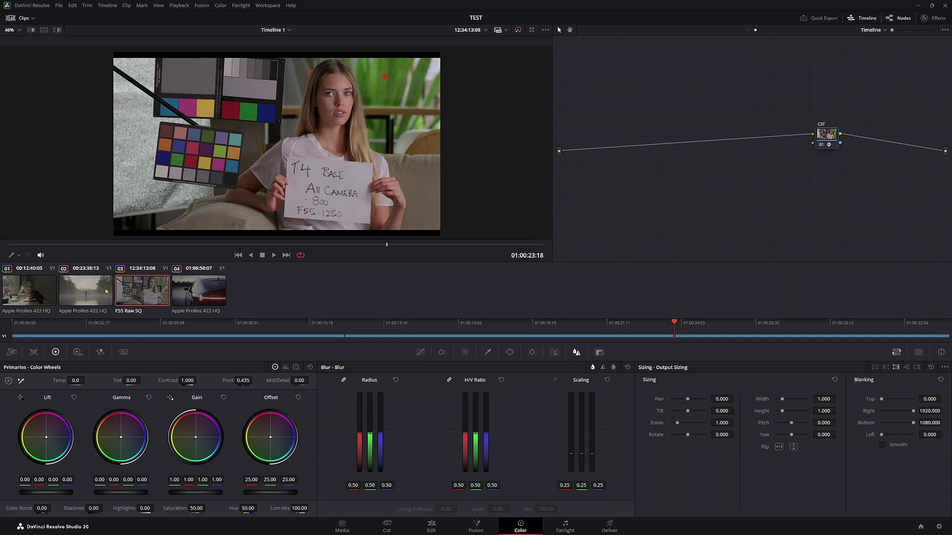
{"action": "key", "text": "Up"}
{"action": "left_click", "coordinate": [150, 298]}
{"action": "key", "text": "Up"}
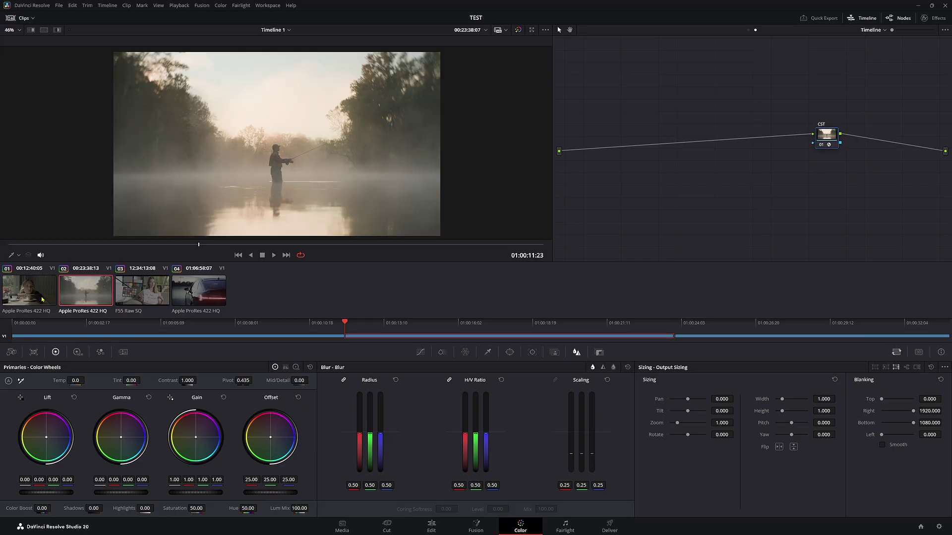
{"action": "left_click", "coordinate": [748, 31]}
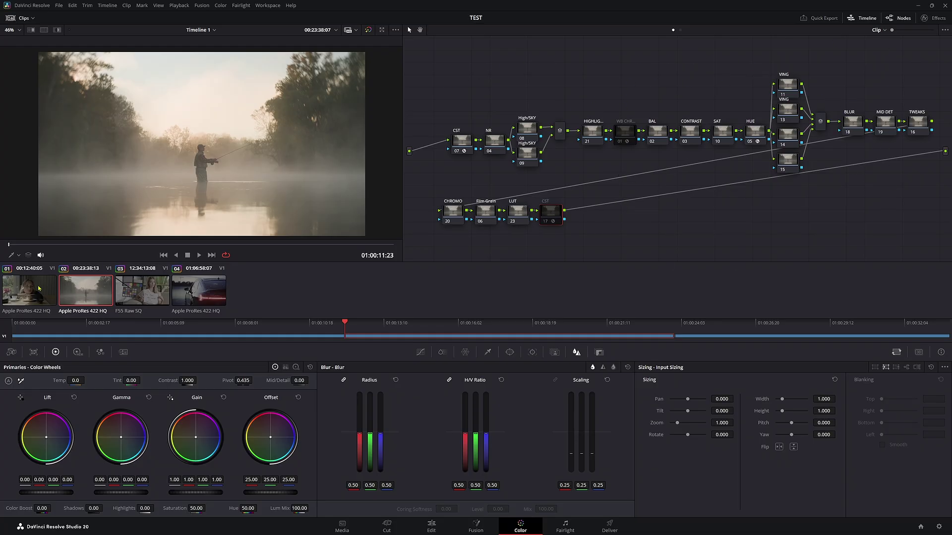
{"action": "left_click", "coordinate": [680, 30]}
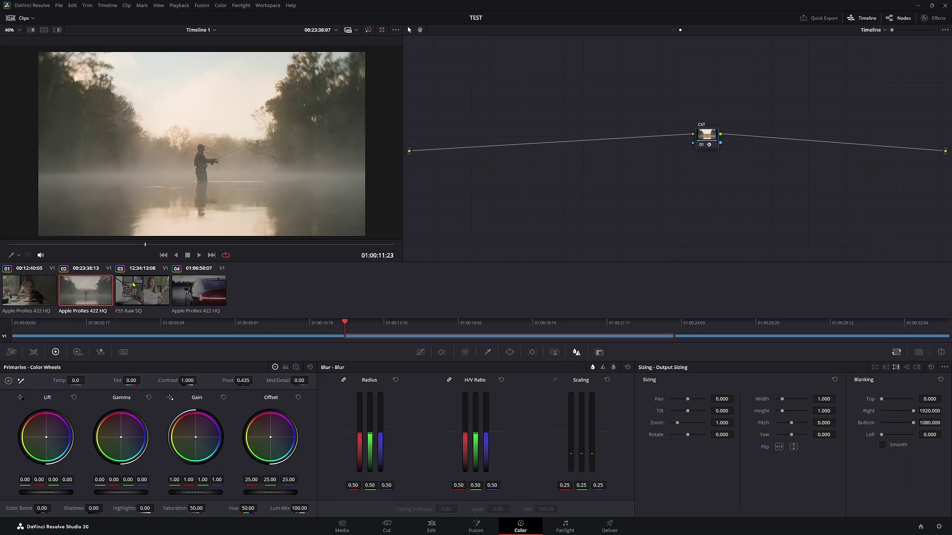
{"action": "key", "text": "Up"}
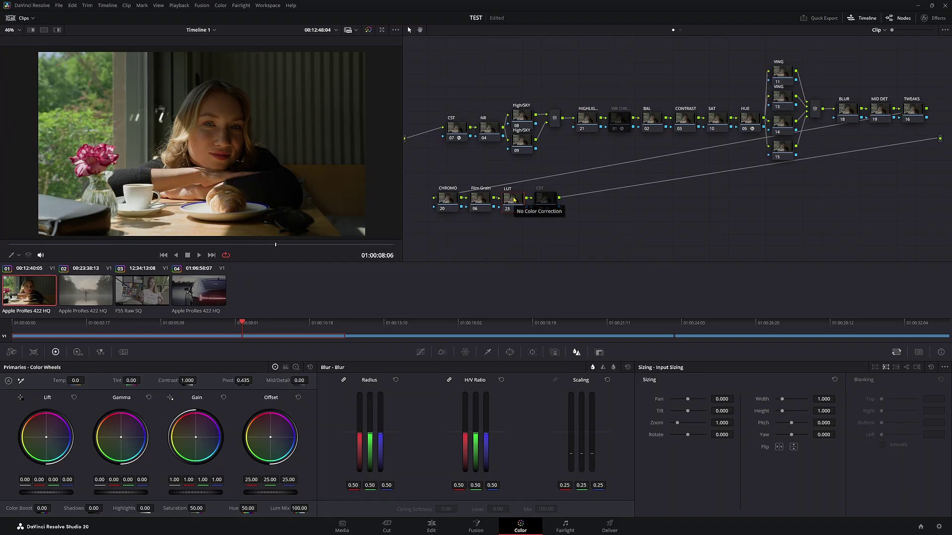